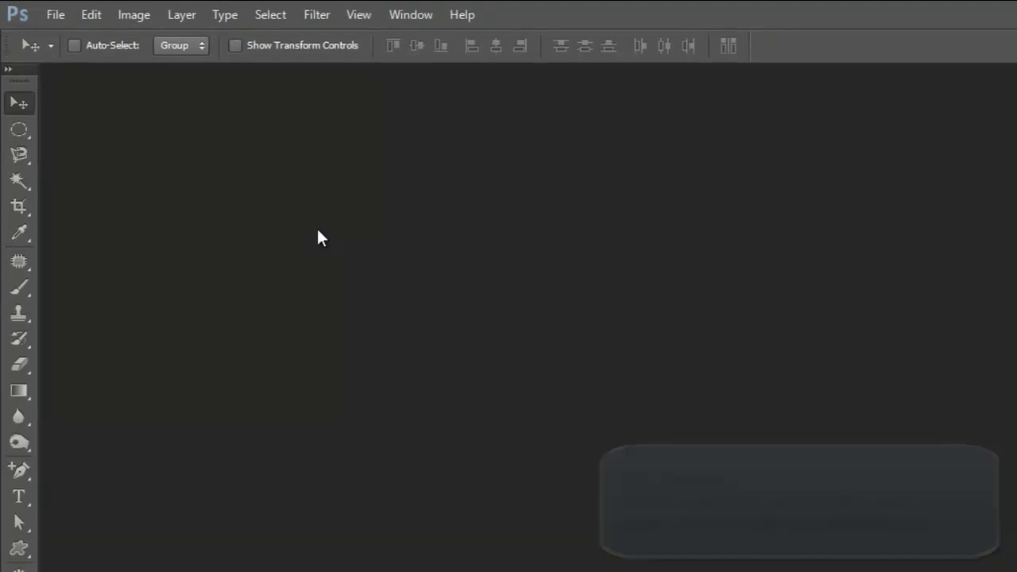
Open AMScottishCastle800x600.jpg and Copy of kat160208_1024.jpg together from the Data (E:) drive
{"action": "left_click", "coordinate": [55, 14]}
{"action": "left_click", "coordinate": [83, 54]}
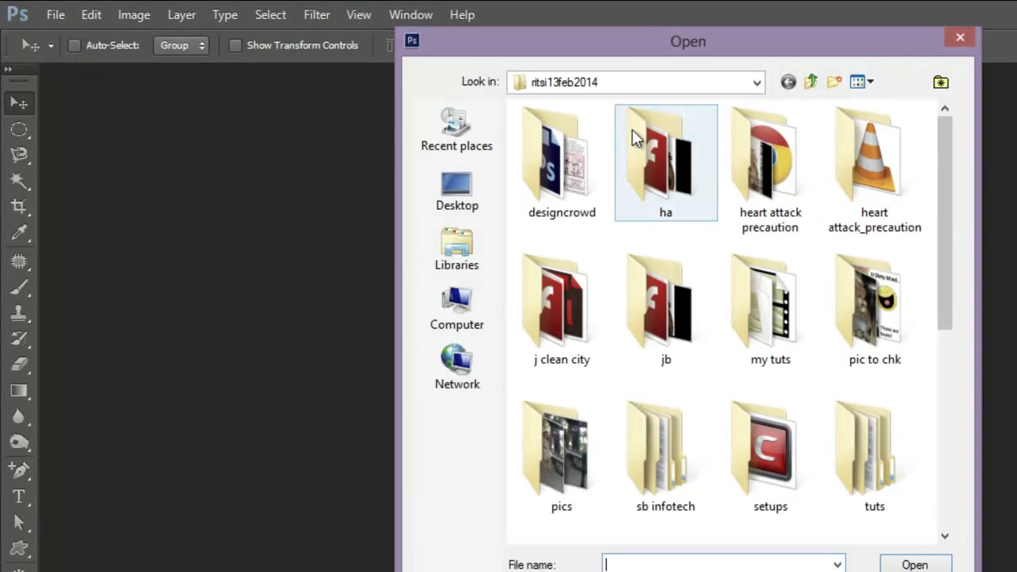
{"action": "left_click", "coordinate": [758, 83]}
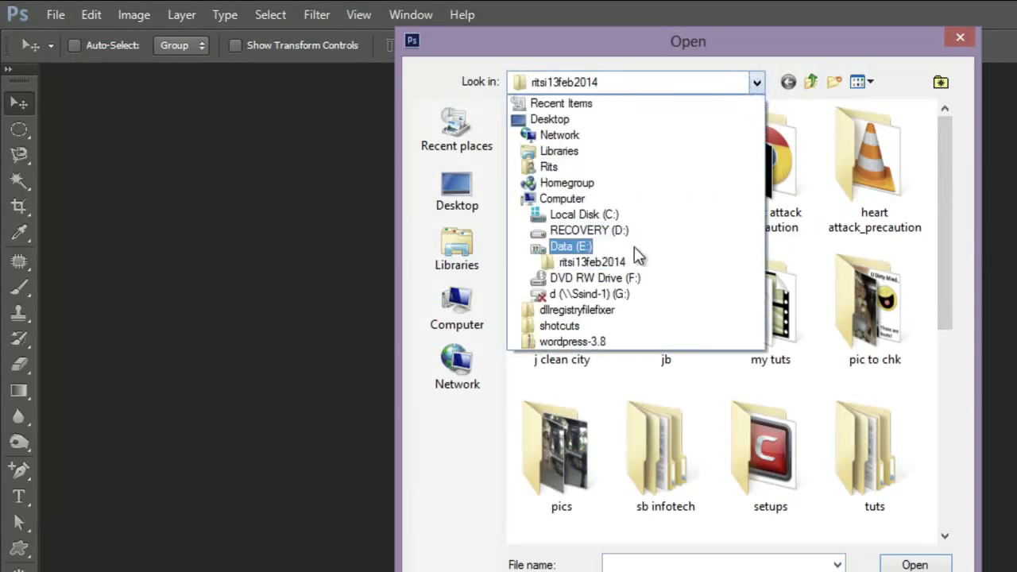
{"action": "left_click", "coordinate": [630, 246]}
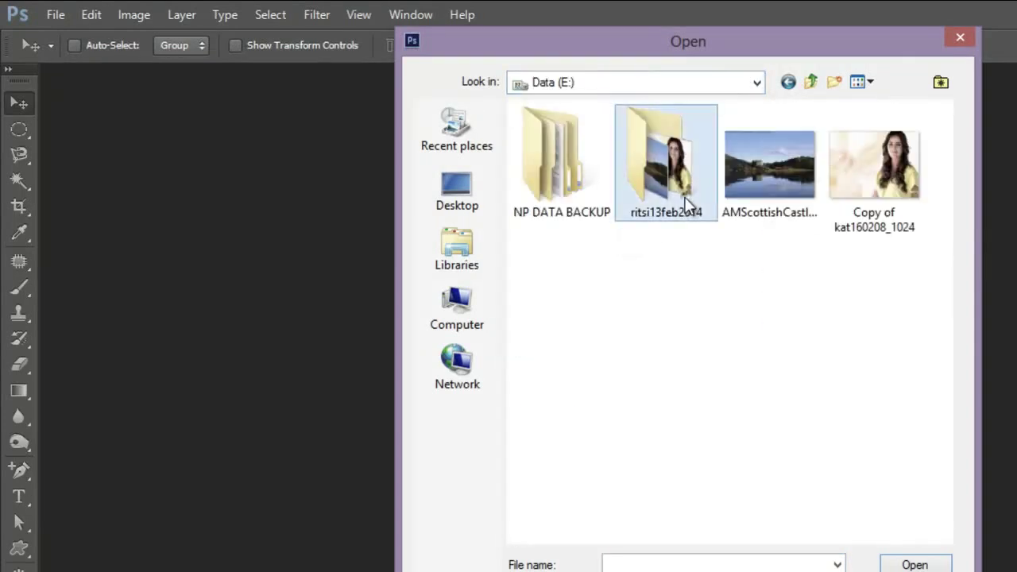
{"action": "left_click", "coordinate": [780, 187]}
{"action": "left_click", "coordinate": [886, 188], "text": "ctrl"}
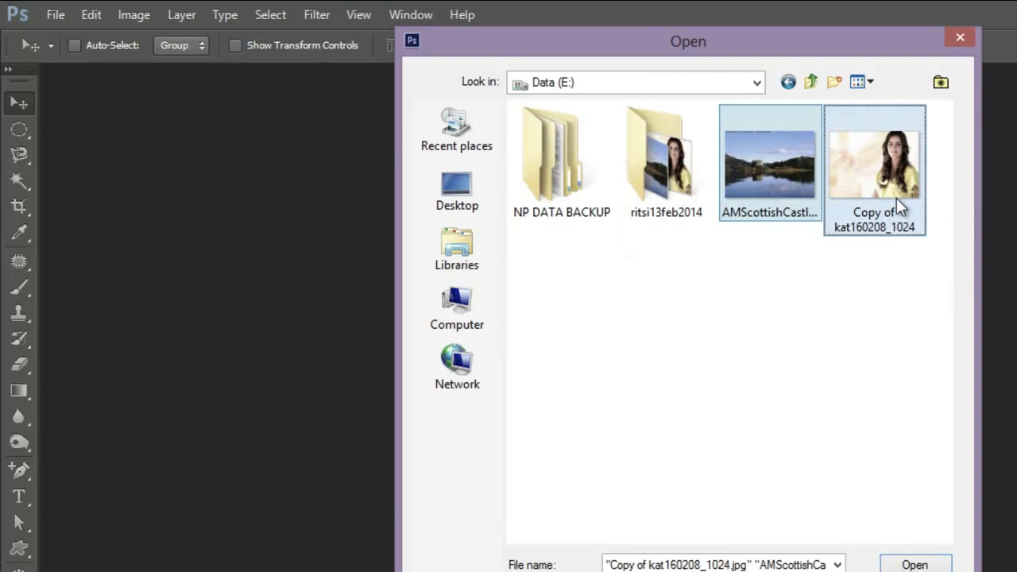
{"action": "left_click", "coordinate": [924, 564]}
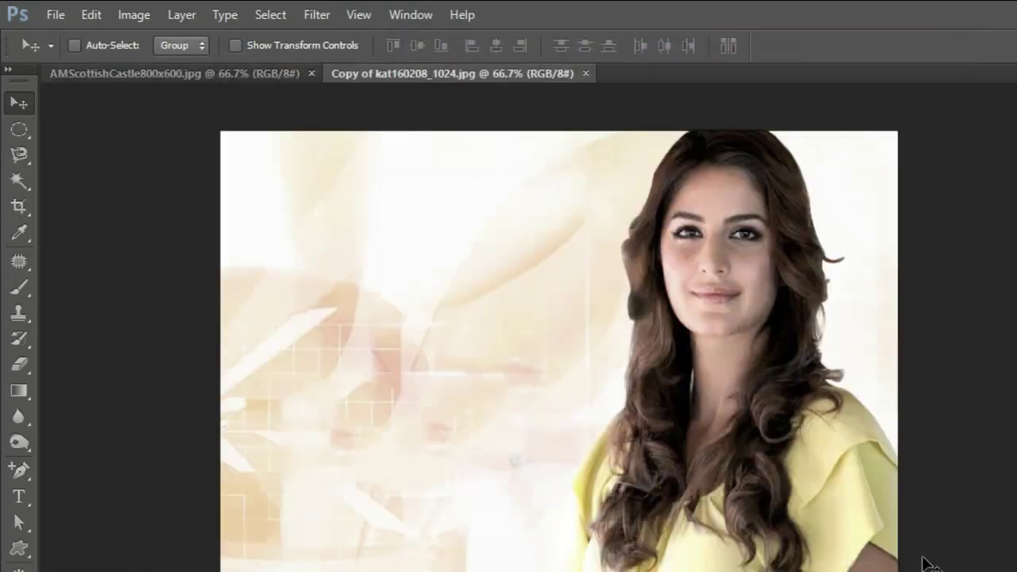
Convert the portrait's locked Background into an editable layer named Layer 0
{"action": "left_click", "coordinate": [233, 73]}
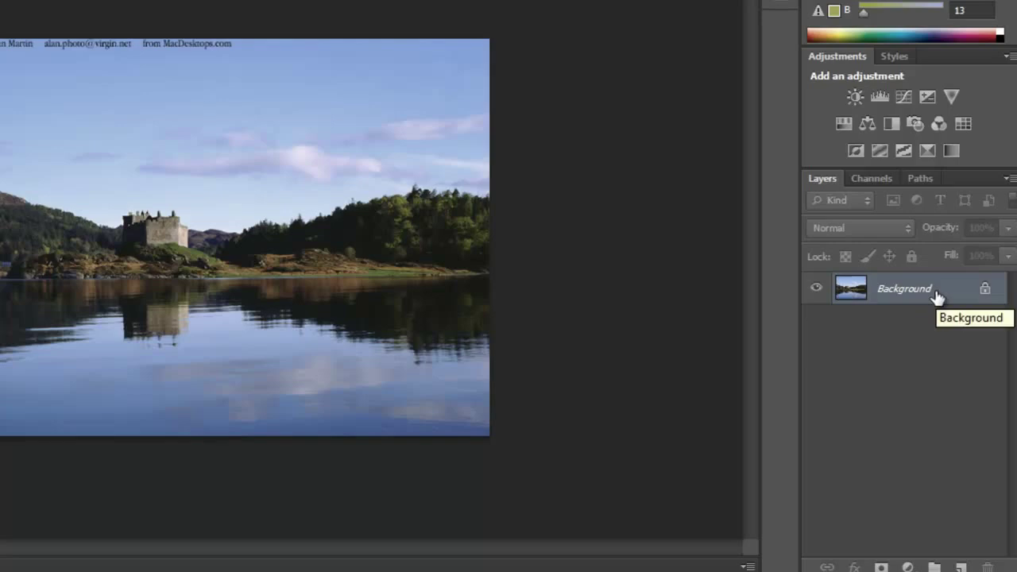
{"action": "left_click", "coordinate": [938, 294]}
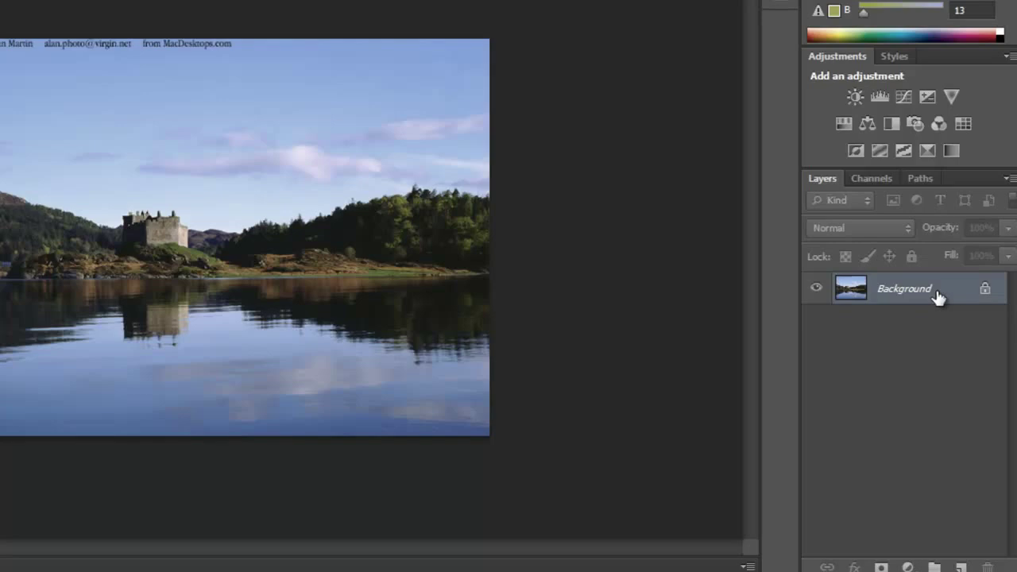
{"action": "key", "text": "ctrl+Tab"}
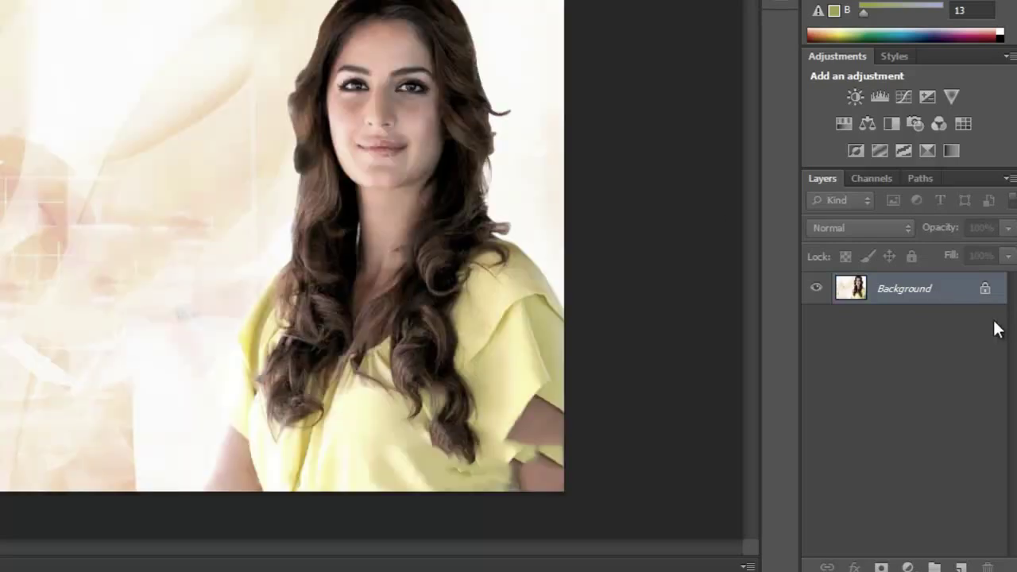
{"action": "double_click", "coordinate": [929, 294]}
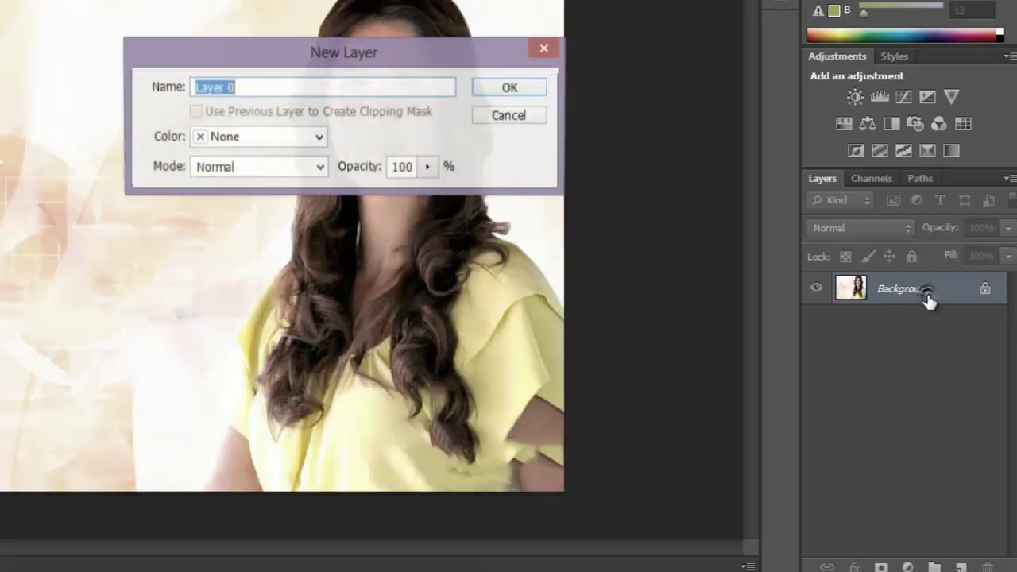
{"action": "left_click", "coordinate": [511, 89]}
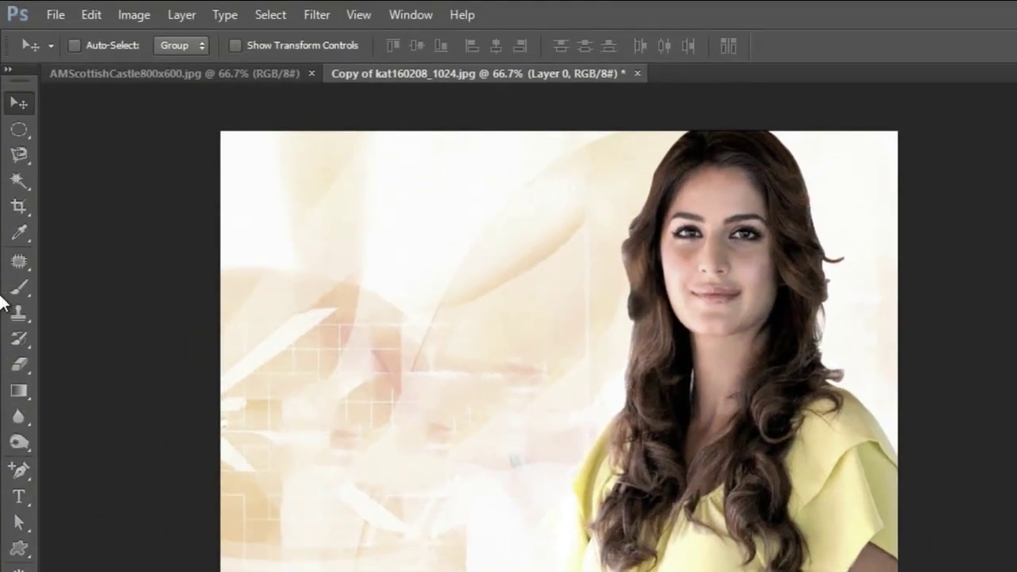
Try a rectangular selection over the face, clear it, and bring up the Elliptical Marquee option
{"action": "left_click", "coordinate": [19, 129]}
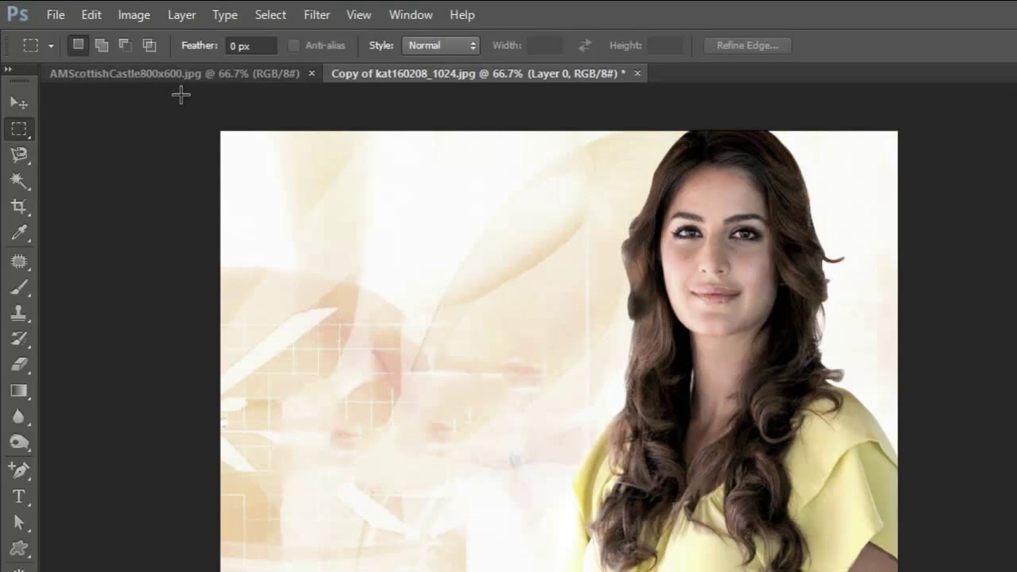
{"action": "left_click_drag", "start_coordinate": [19, 129], "coordinate": [90, 127]}
{"action": "left_click_drag", "start_coordinate": [324, 165], "coordinate": [766, 418]}
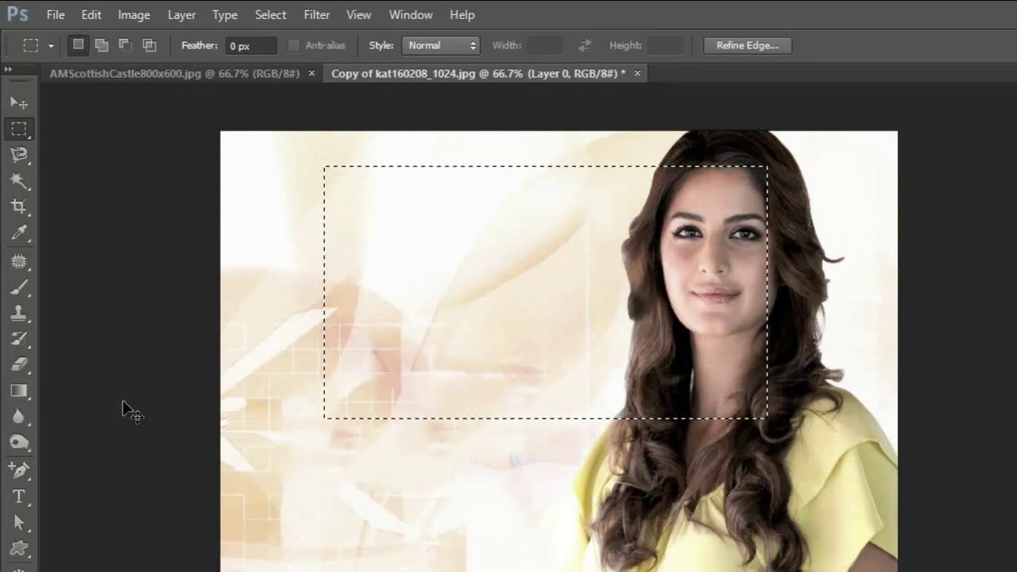
{"action": "key", "text": "ctrl+d"}
{"action": "left_click_drag", "start_coordinate": [20, 127], "coordinate": [20, 127]}
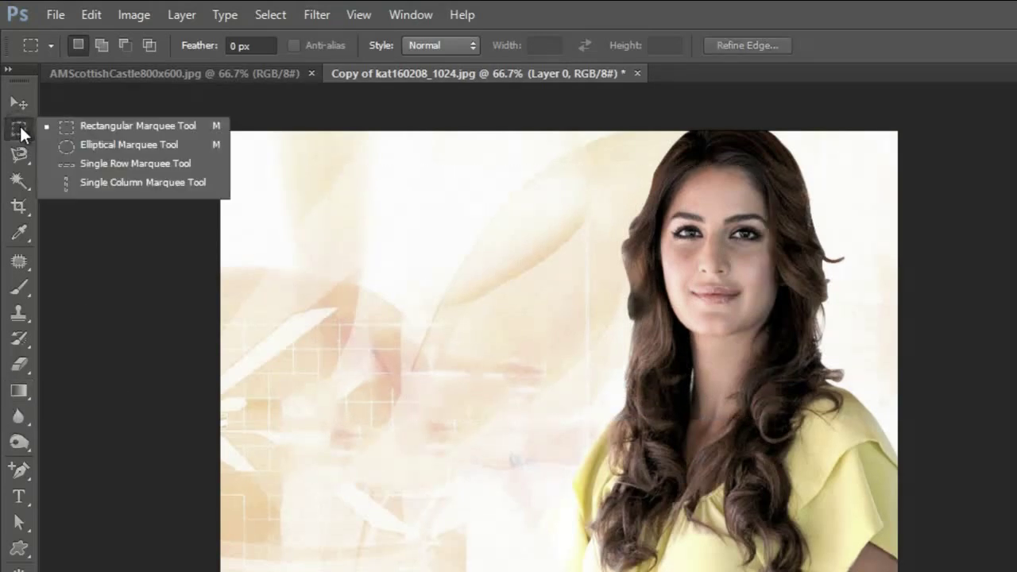
Draw a circle around the face, clear it, then draw a new circular selection just left of it
{"action": "left_click", "coordinate": [111, 146]}
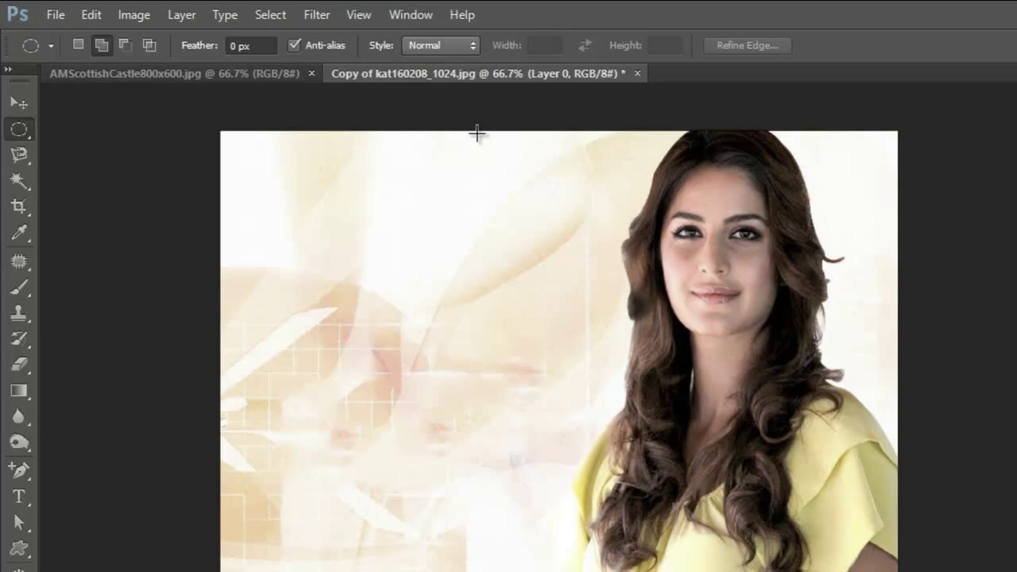
{"action": "left_click_drag", "start_coordinate": [476, 132], "coordinate": [832, 480]}
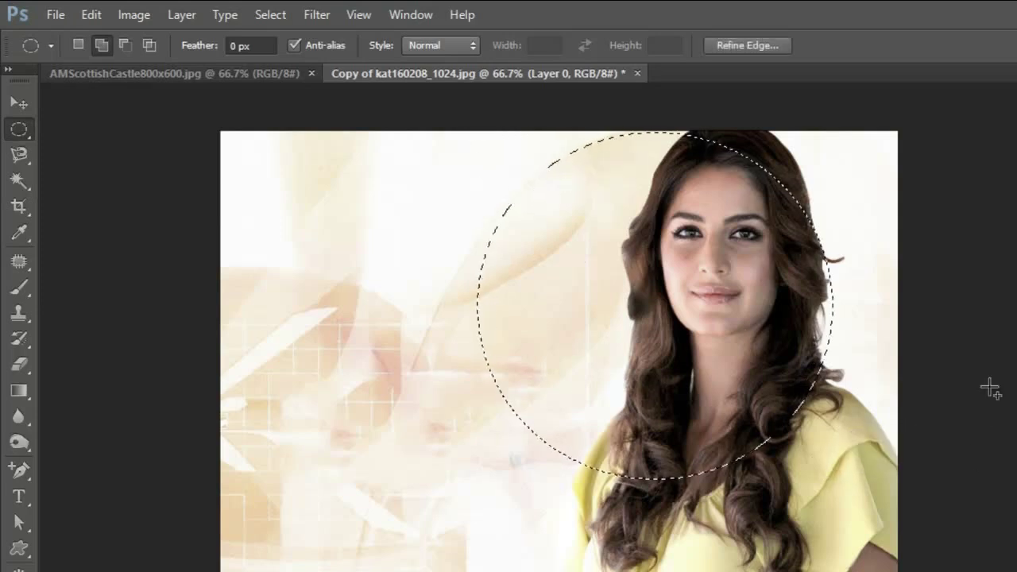
{"action": "key", "text": "ctrl+d"}
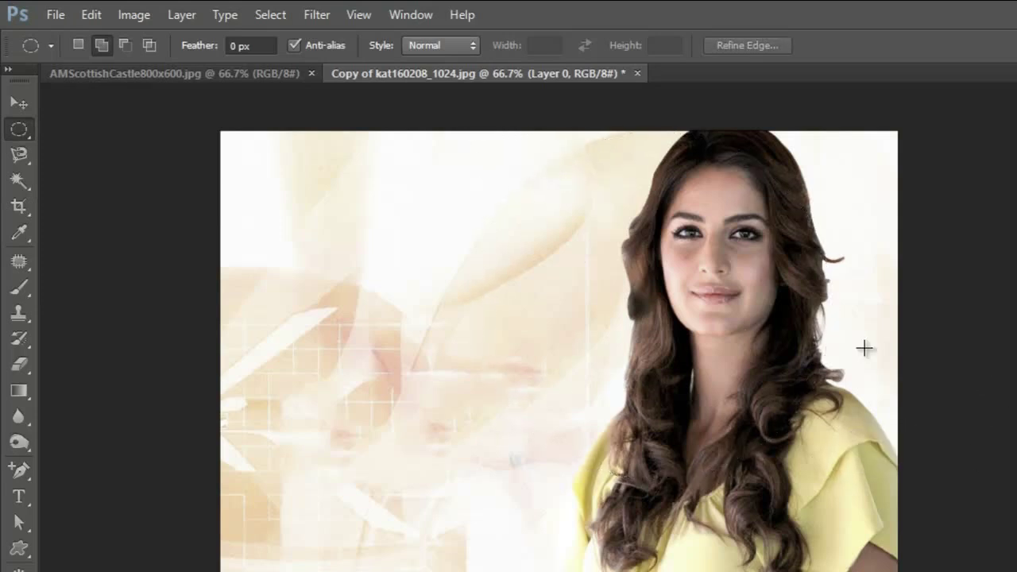
{"action": "right_click", "coordinate": [20, 131]}
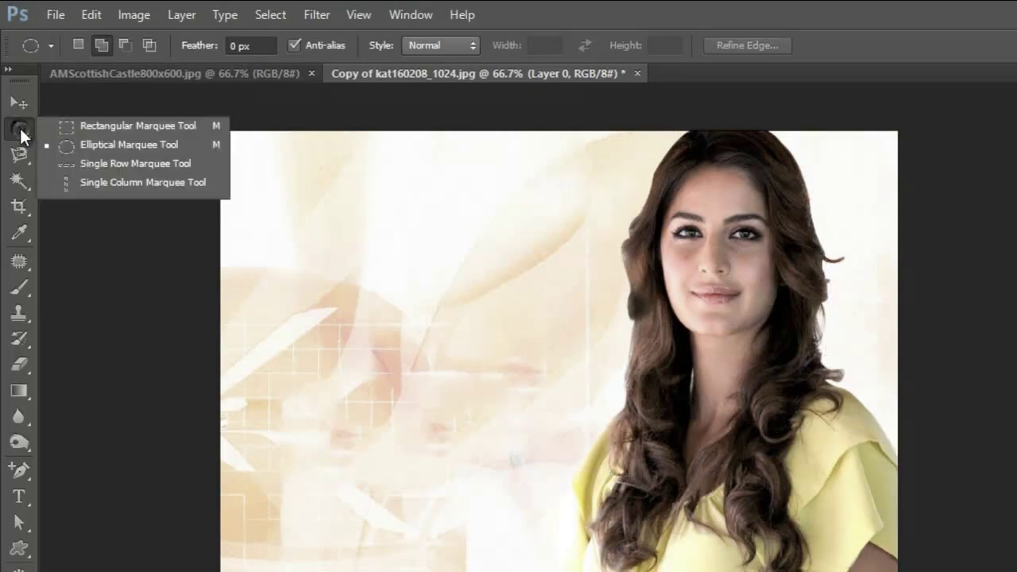
{"action": "left_click", "coordinate": [108, 139]}
{"action": "left_click_drag", "start_coordinate": [411, 163], "coordinate": [677, 427]}
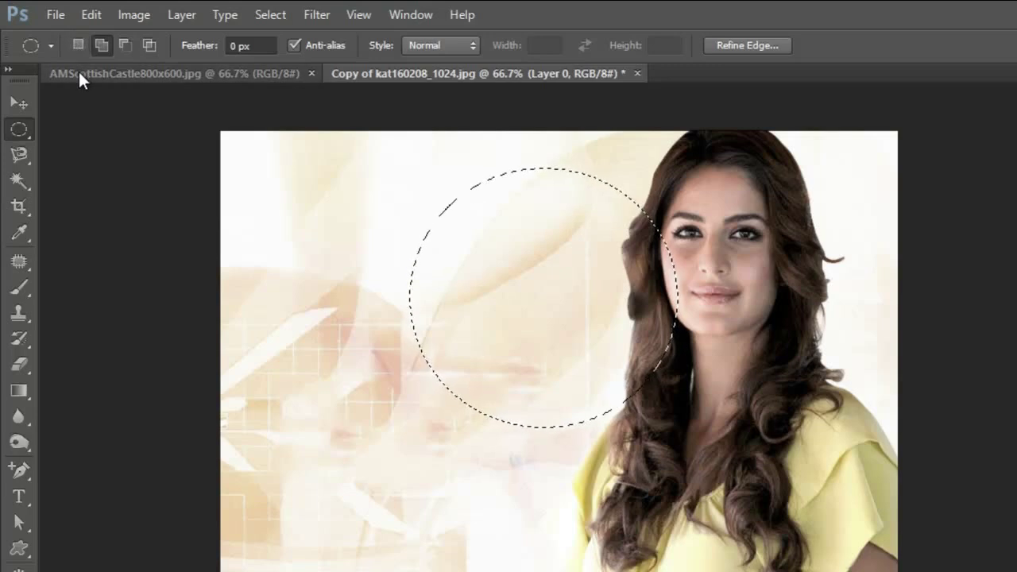
Add a second ellipse to the selection, then subtract a smaller oval from its lower middle
{"action": "left_click", "coordinate": [101, 45]}
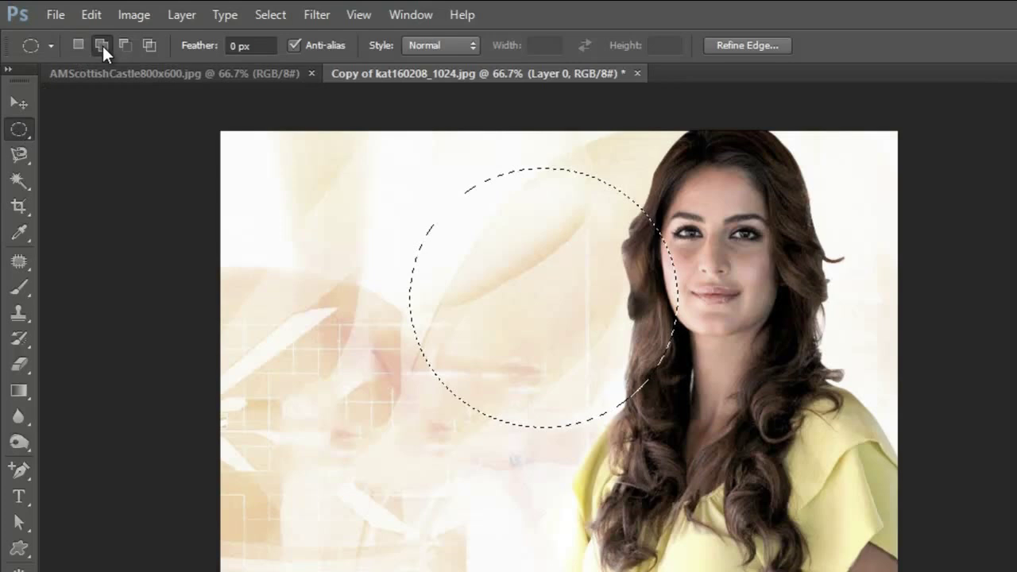
{"action": "left_click_drag", "start_coordinate": [315, 184], "coordinate": [531, 372]}
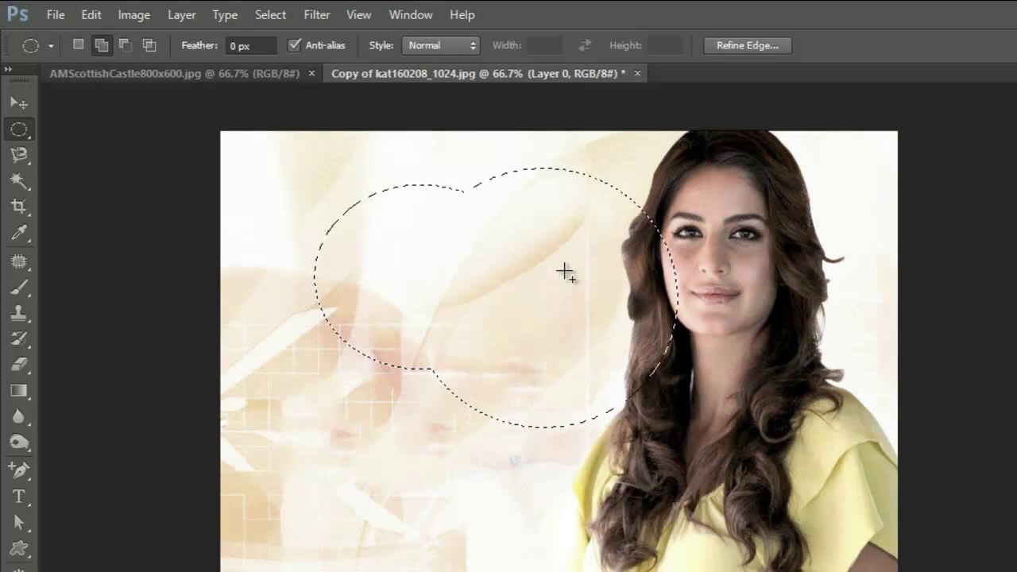
{"action": "left_click", "coordinate": [124, 47]}
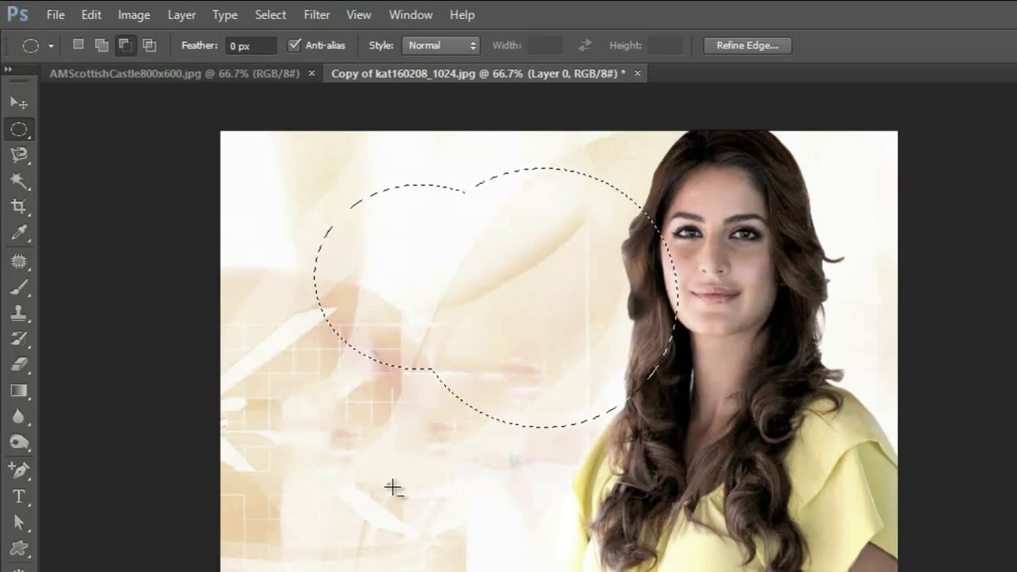
{"action": "left_click_drag", "start_coordinate": [390, 483], "coordinate": [559, 306]}
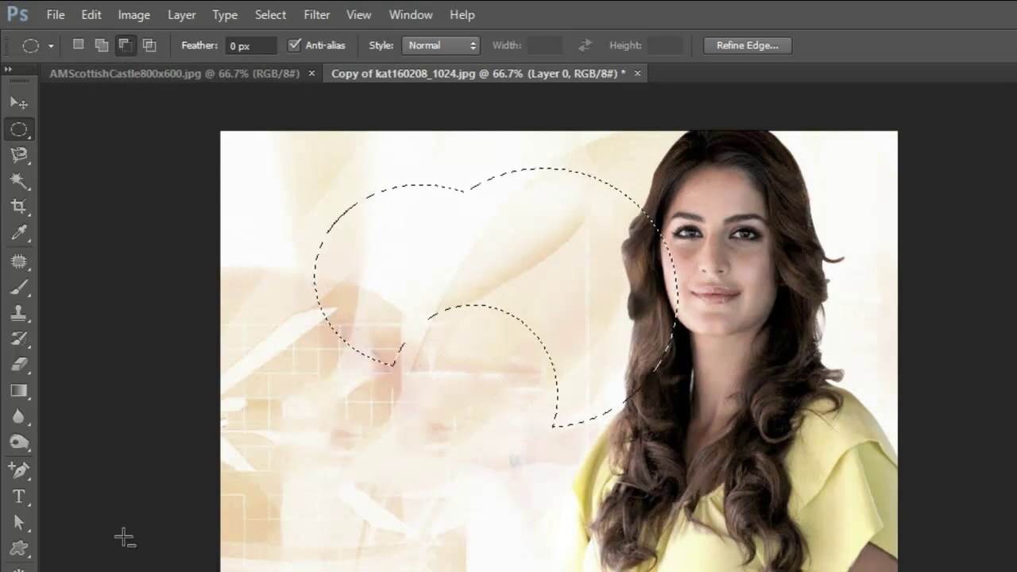
Intersect the selection with a new oval, try other modes, then draw a fresh oval on the left background
{"action": "left_click", "coordinate": [149, 46]}
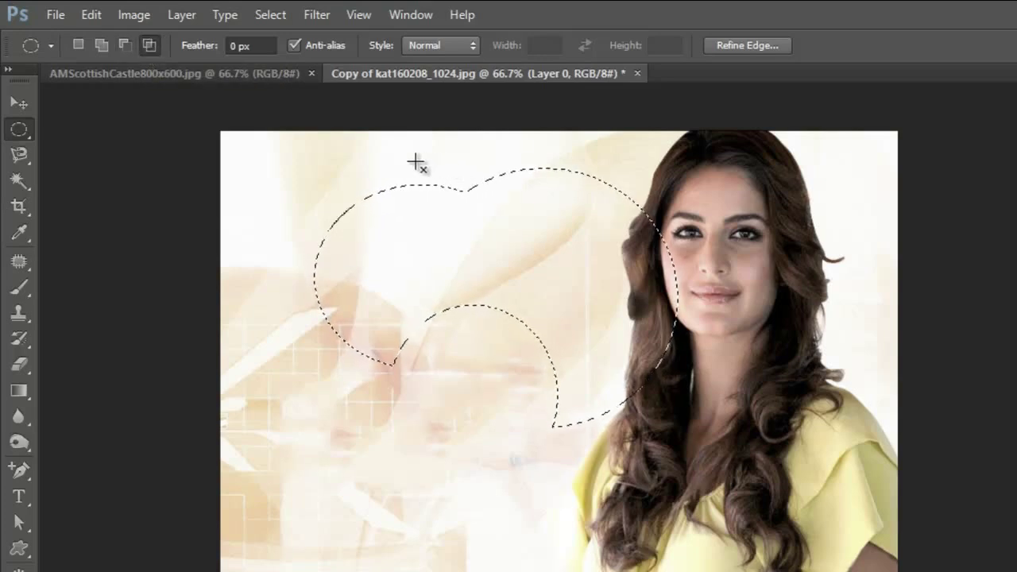
{"action": "left_click_drag", "start_coordinate": [415, 162], "coordinate": [650, 394]}
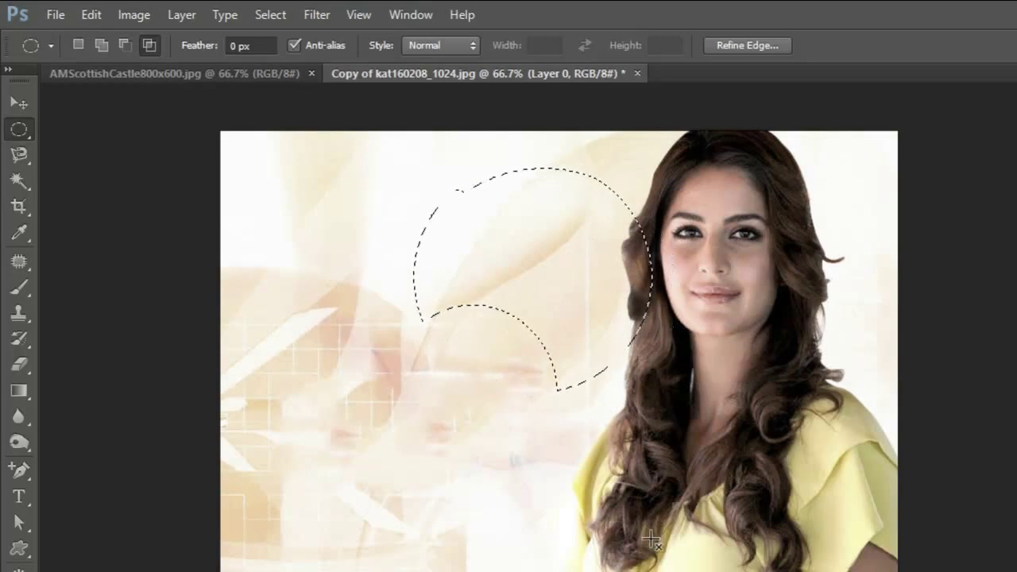
{"action": "left_click", "coordinate": [100, 44]}
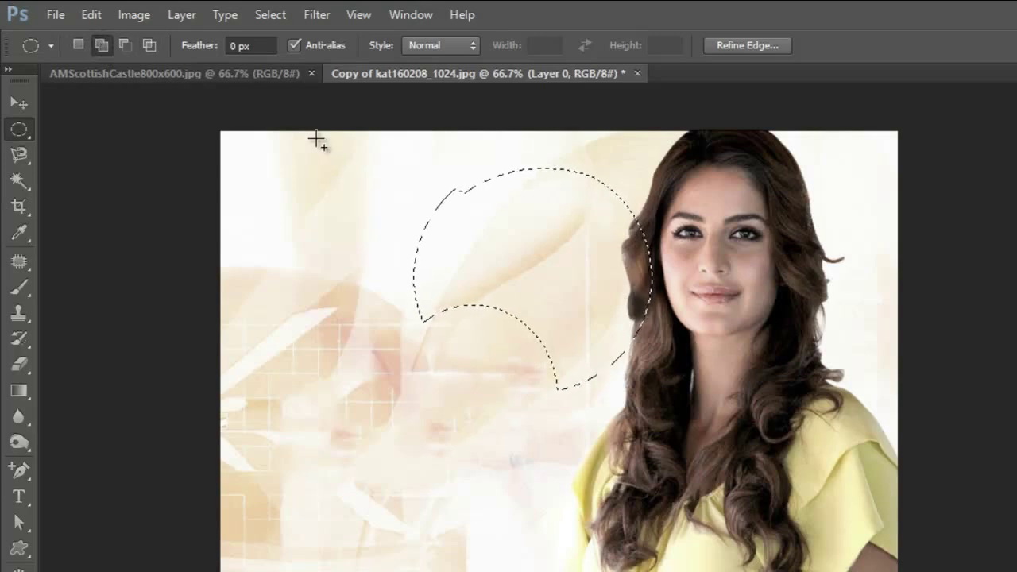
{"action": "key", "text": "alt"}
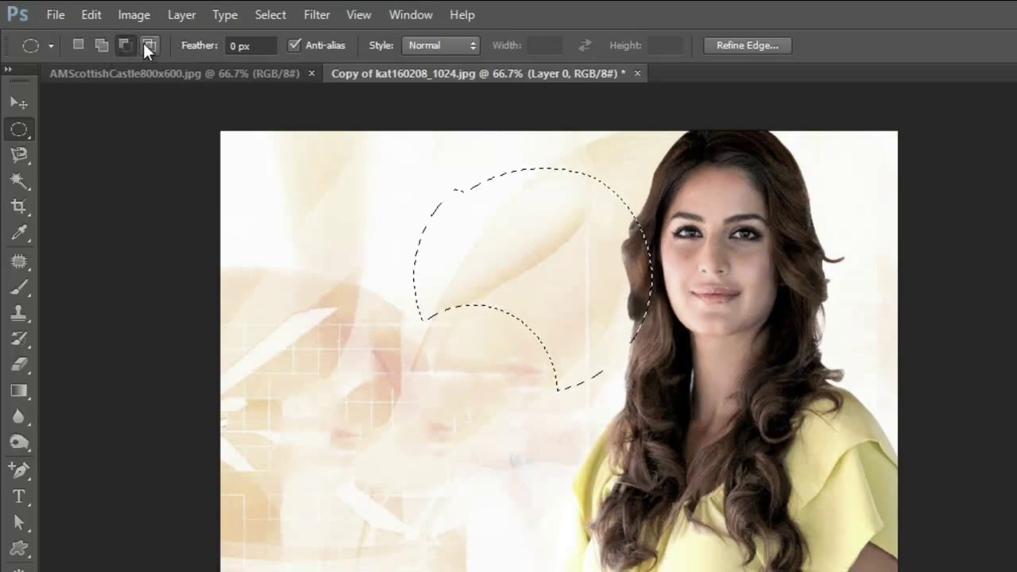
{"action": "left_click", "coordinate": [146, 45]}
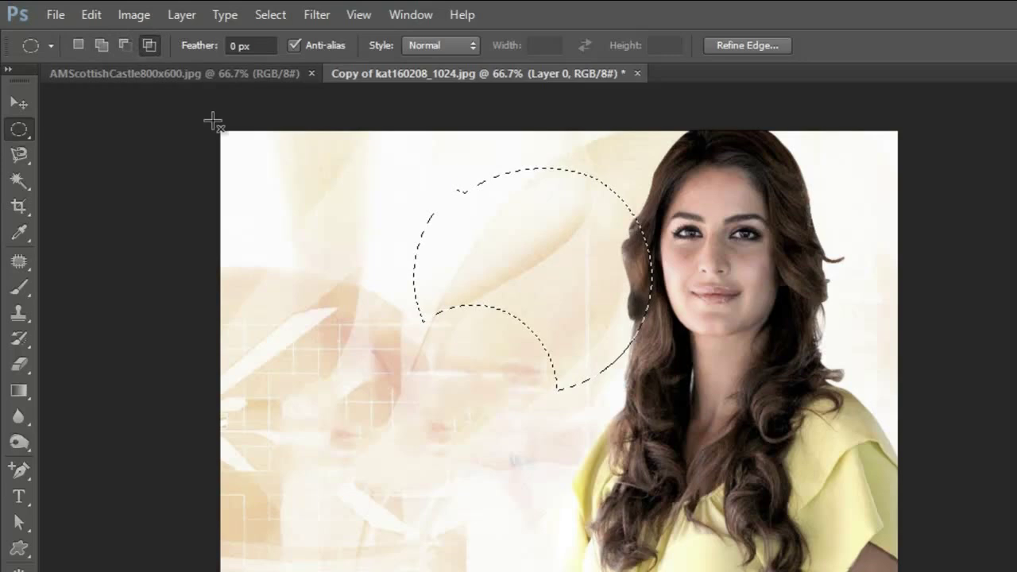
{"action": "left_click", "coordinate": [78, 46]}
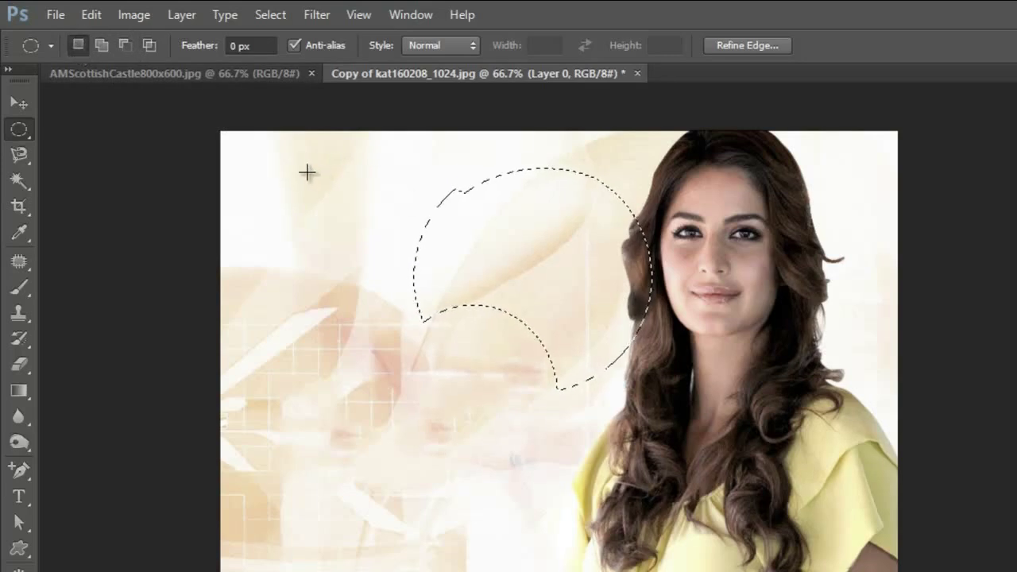
{"action": "left_click_drag", "start_coordinate": [297, 168], "coordinate": [492, 411]}
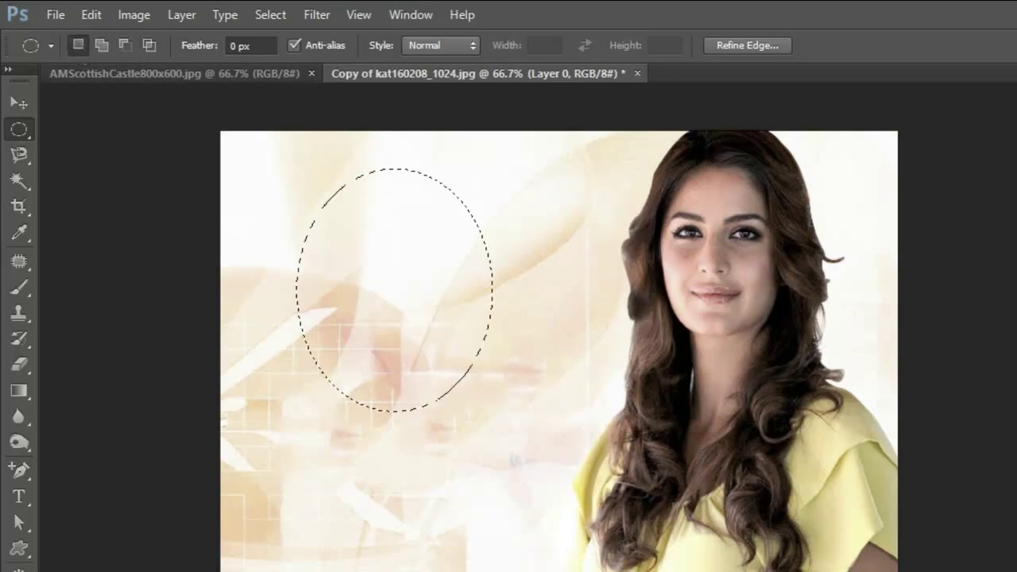
Move the background oval onto the face, undo it, then draw an oval selection around the face
{"action": "left_click", "coordinate": [22, 103]}
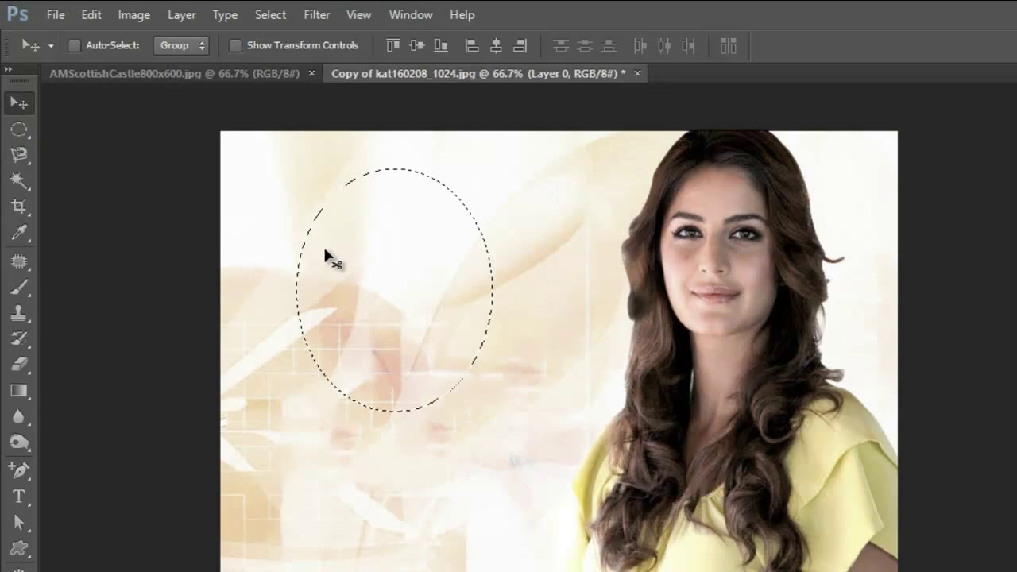
{"action": "left_click_drag", "start_coordinate": [349, 264], "coordinate": [687, 331]}
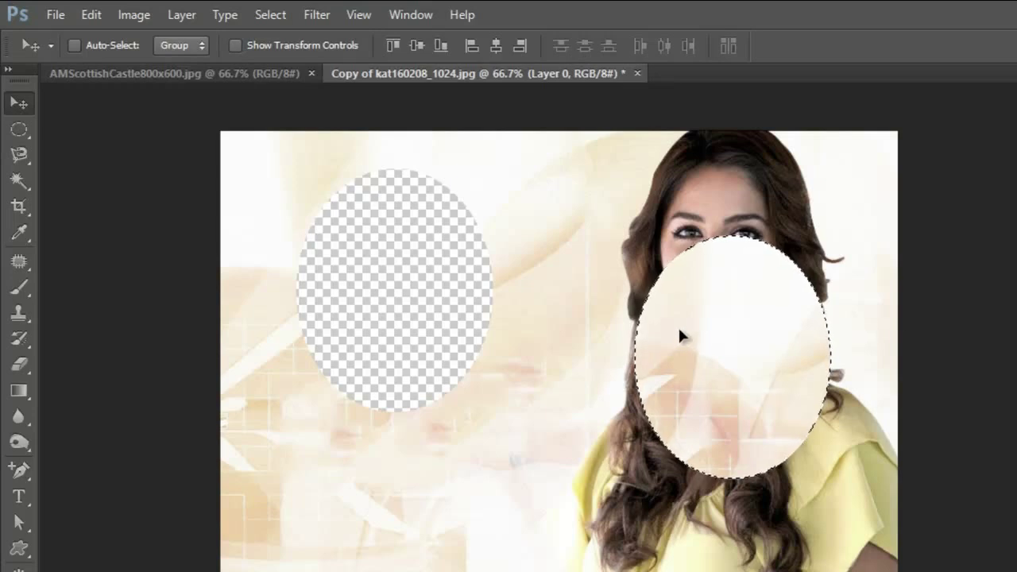
{"action": "key", "text": "ctrl+d"}
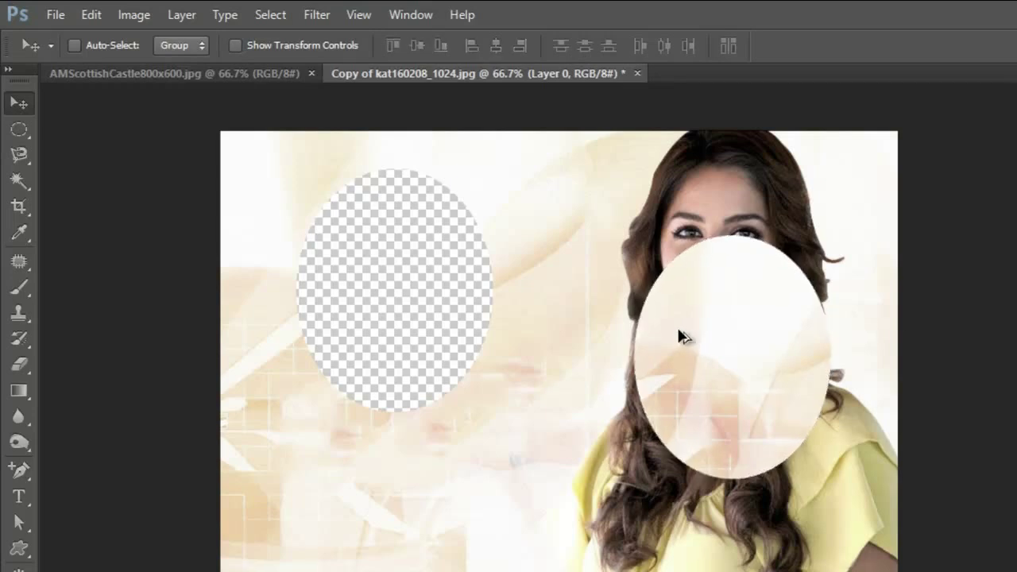
{"action": "key", "text": "ctrl+alt+z"}
{"action": "key", "text": "ctrl+alt+z"}
{"action": "key", "text": "ctrl+d"}
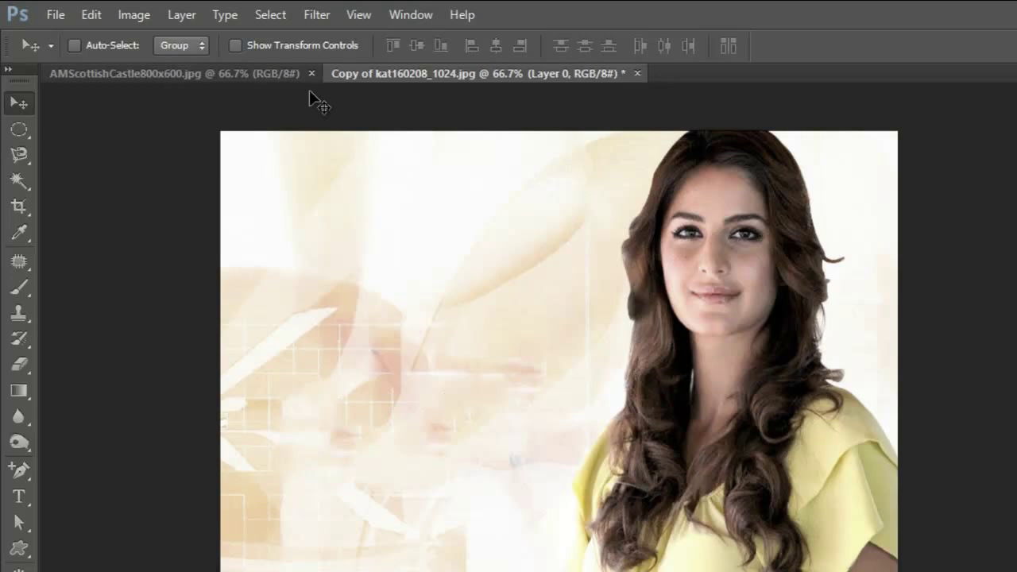
{"action": "left_click", "coordinate": [19, 129]}
{"action": "left_click_drag", "start_coordinate": [628, 138], "coordinate": [851, 381]}
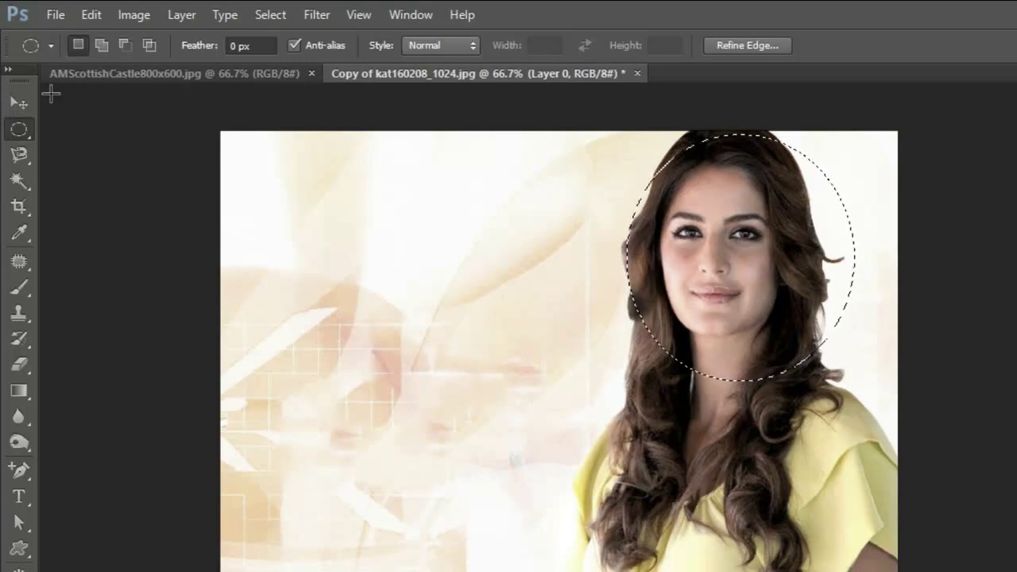
Move the face oval to the left side of the portrait, deselect it, and show the castle image
{"action": "left_click", "coordinate": [19, 103]}
{"action": "left_click_drag", "start_coordinate": [748, 322], "coordinate": [395, 364]}
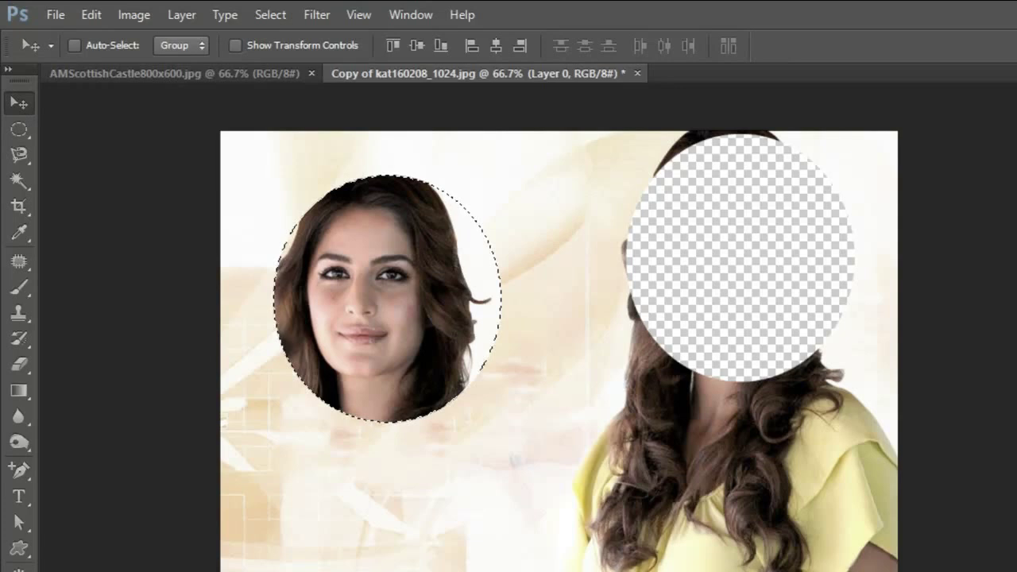
{"action": "key", "text": "ctrl+d"}
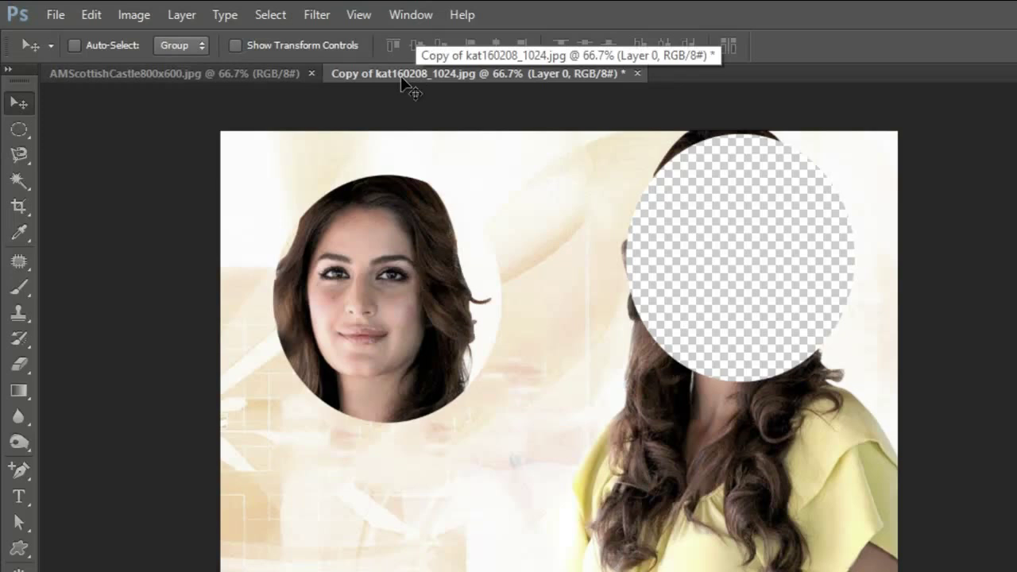
{"action": "left_click", "coordinate": [204, 73]}
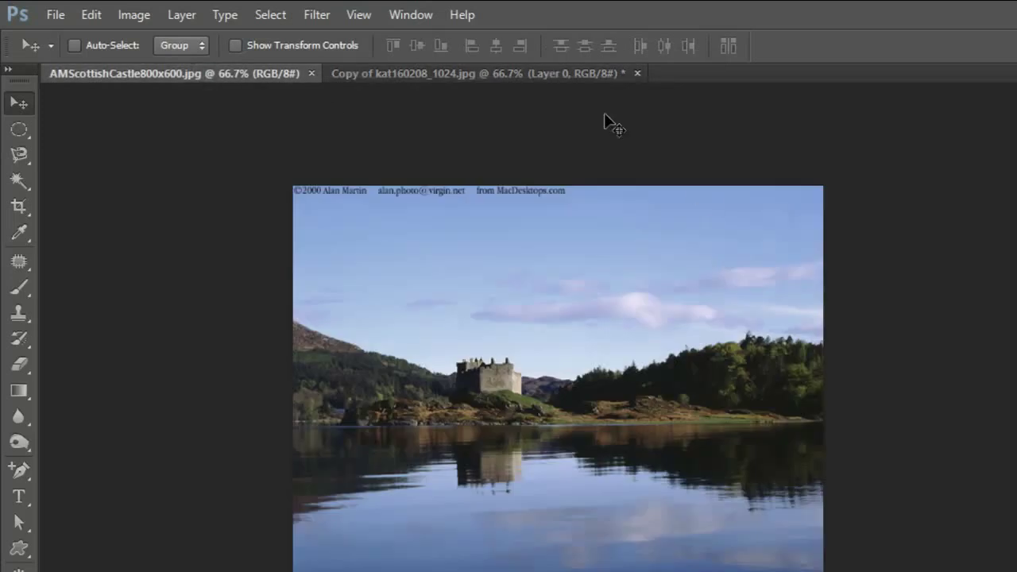
Drag the face oval from the portrait into the castle image as Layer 1, positioned over the lake
{"action": "left_click", "coordinate": [545, 73]}
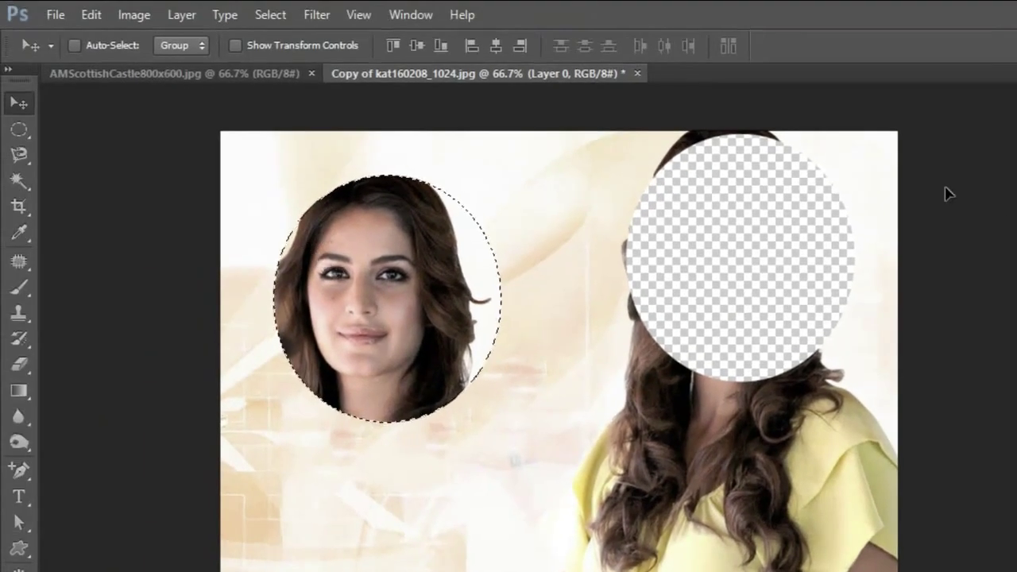
{"action": "left_click", "coordinate": [283, 73]}
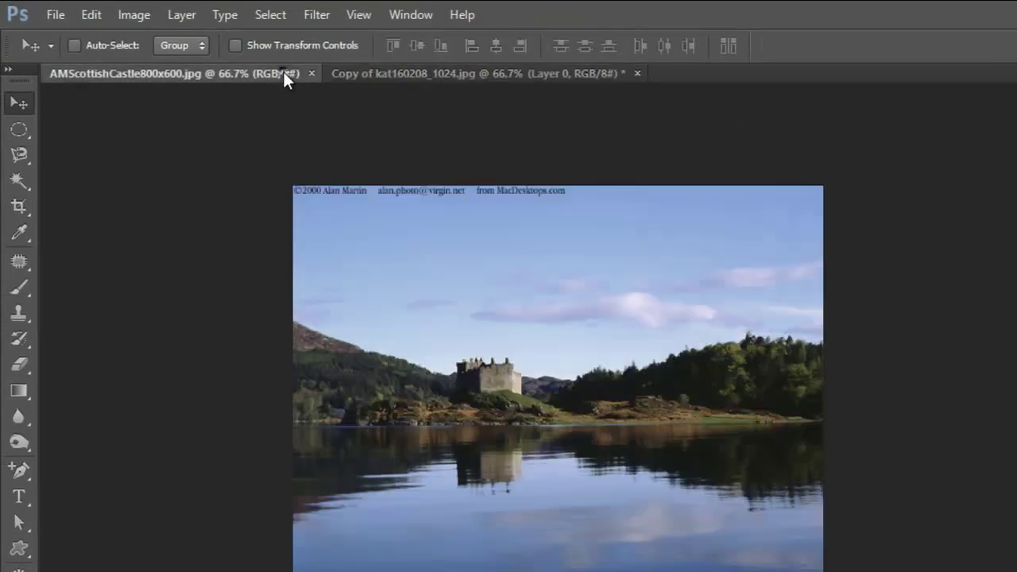
{"action": "left_click", "coordinate": [372, 72]}
{"action": "left_click_drag", "start_coordinate": [471, 258], "coordinate": [541, 324]}
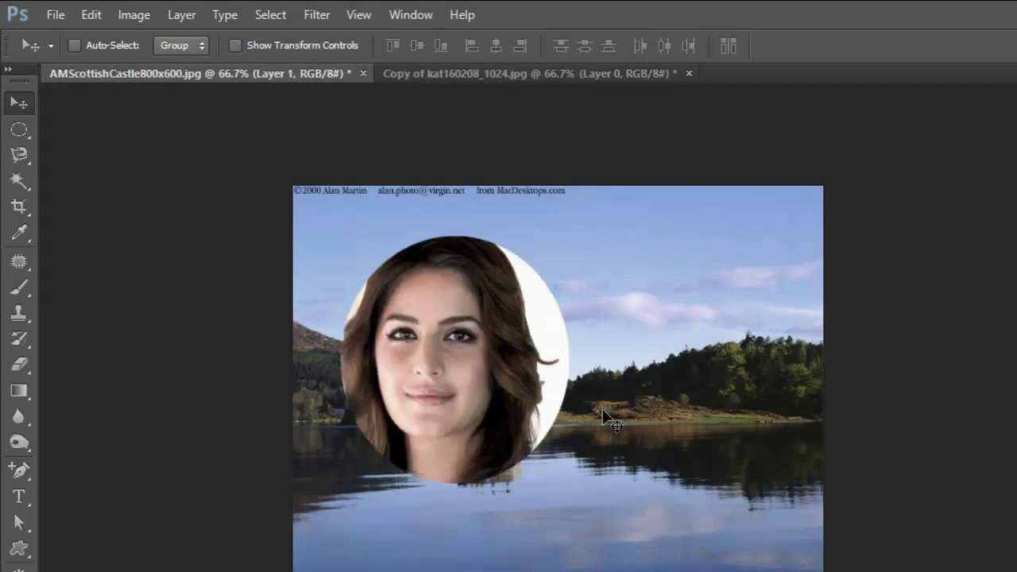
{"action": "left_click_drag", "start_coordinate": [520, 380], "coordinate": [629, 402]}
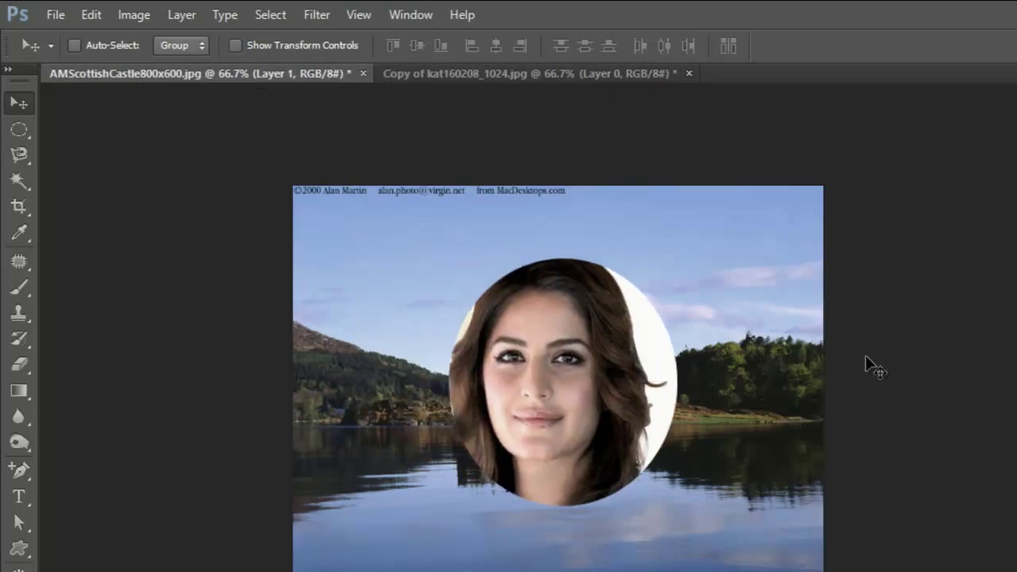